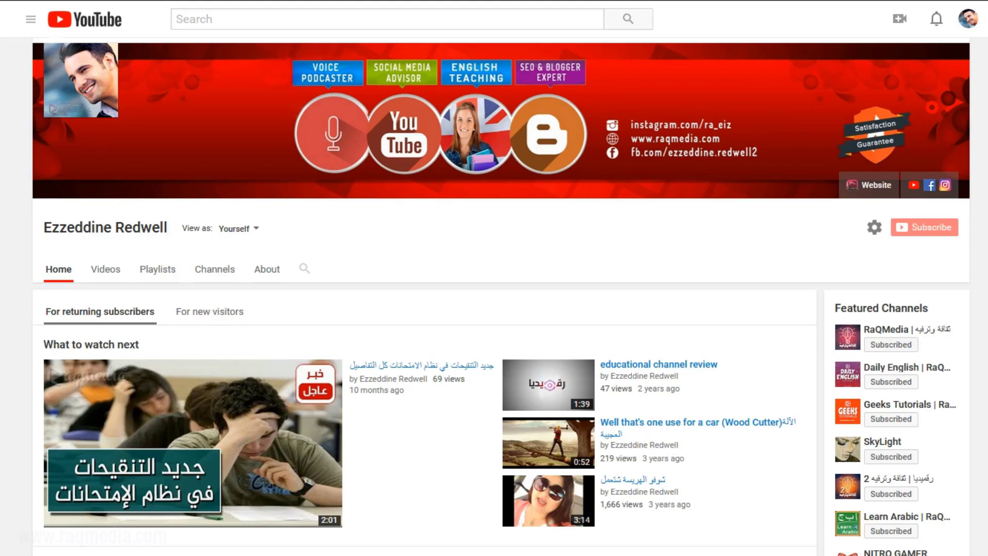
scroll(501, 297, "down", 2)
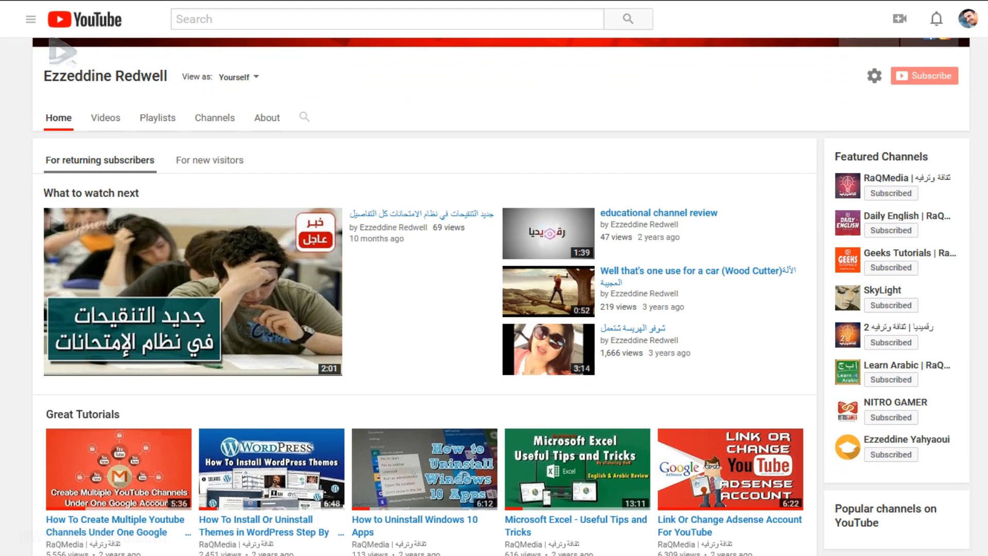
scroll(58, 355, "up", 1)
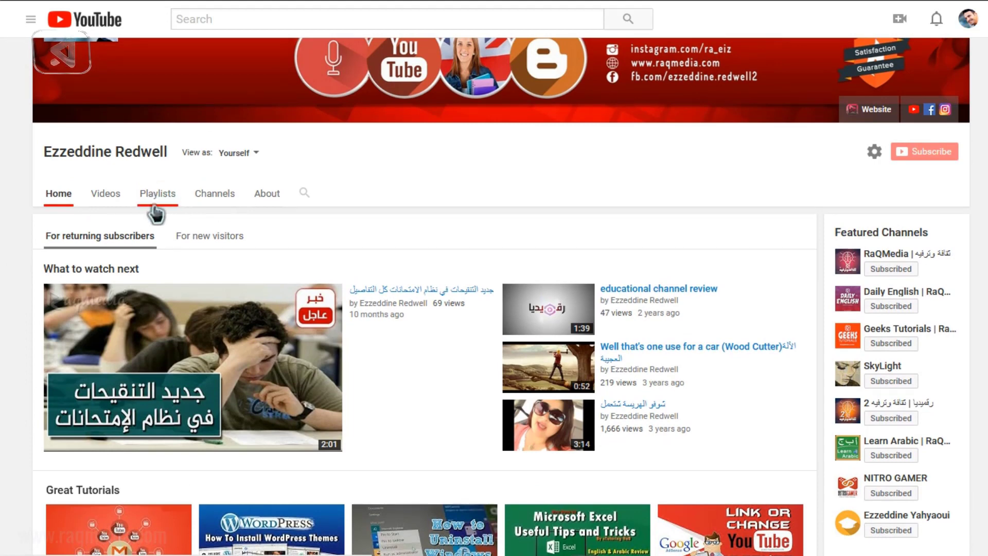
Browse the channel's Playlists tab and the Created playlists carousel to reach Great Tutorials.
left_click(151, 207)
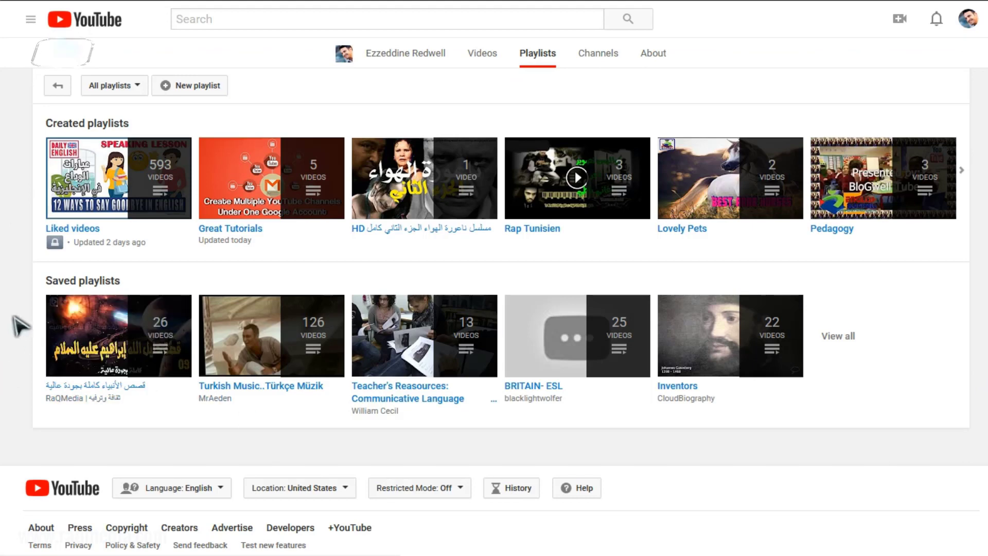
scroll(27, 340, "down", 1)
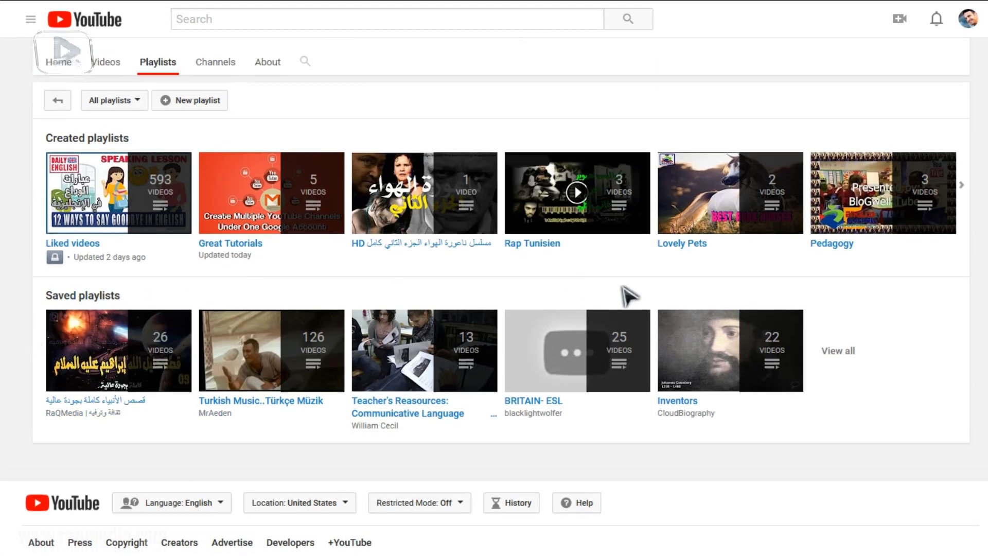
left_click(964, 189)
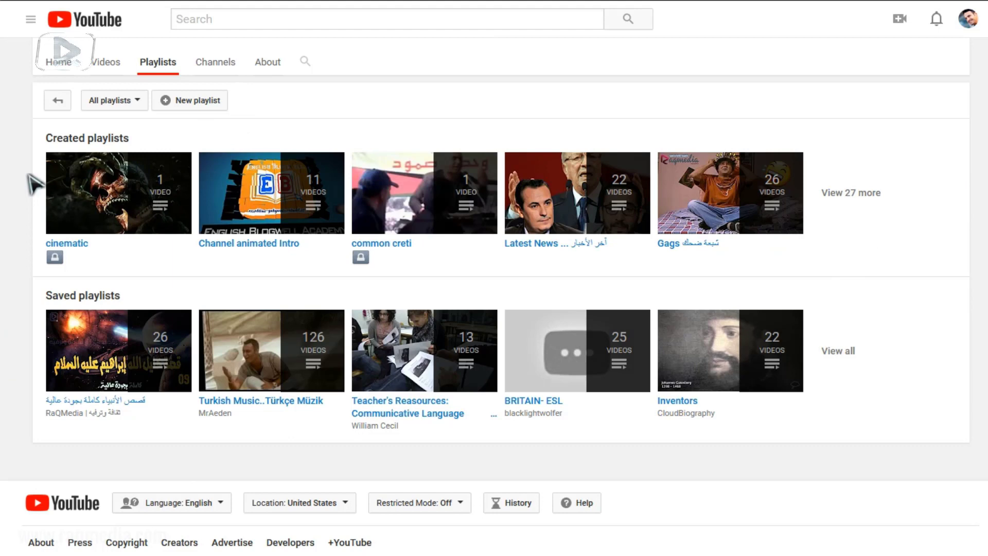
left_click(35, 188)
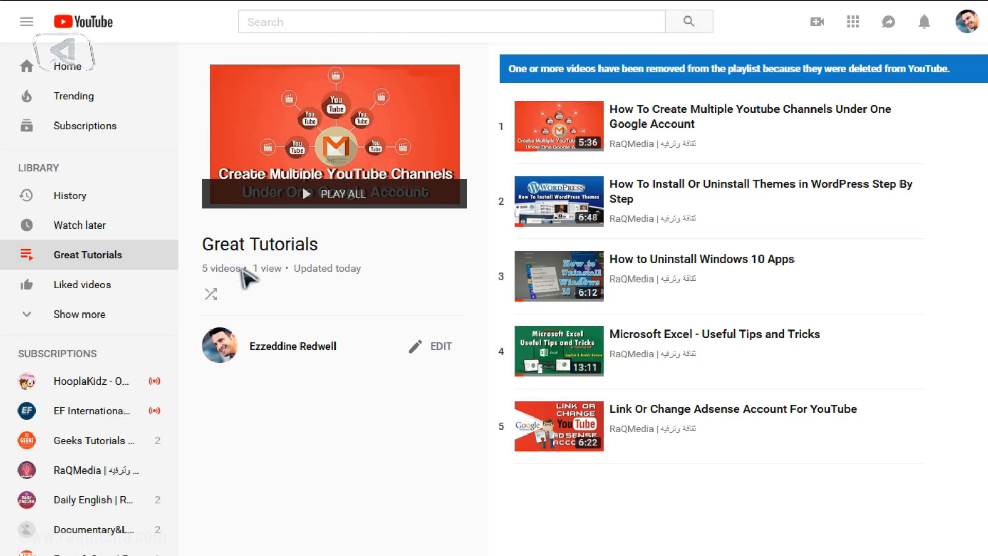
Note the playlist's five-video count and bring up the first video's three-dot options menu.
left_click_drag(242, 269, 211, 270)
left_click(232, 286)
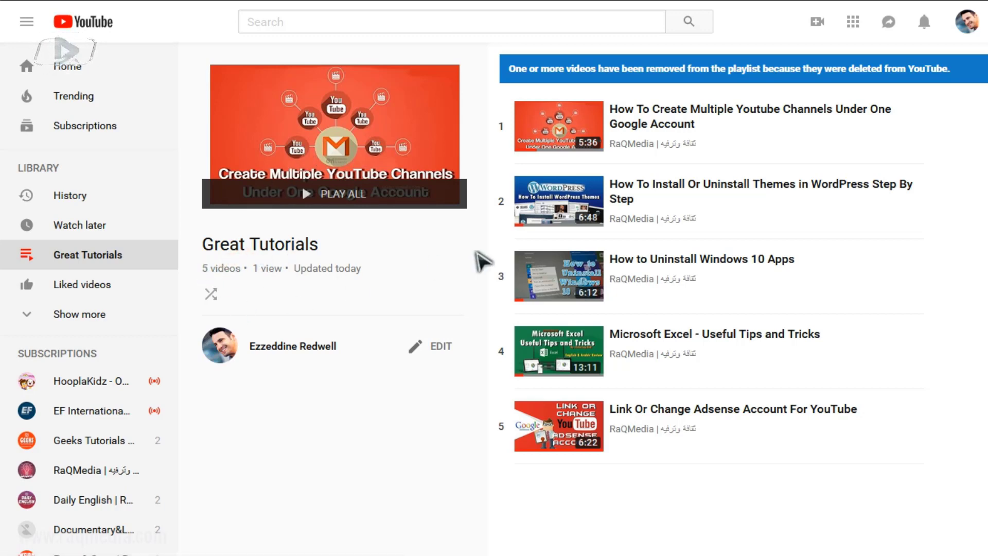
mouse_move(721, 126)
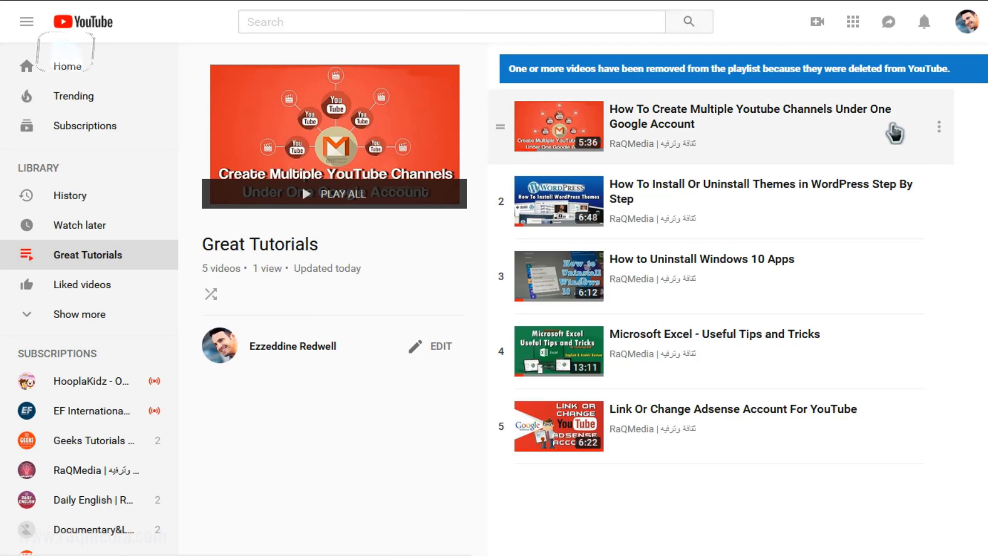
left_click(941, 132)
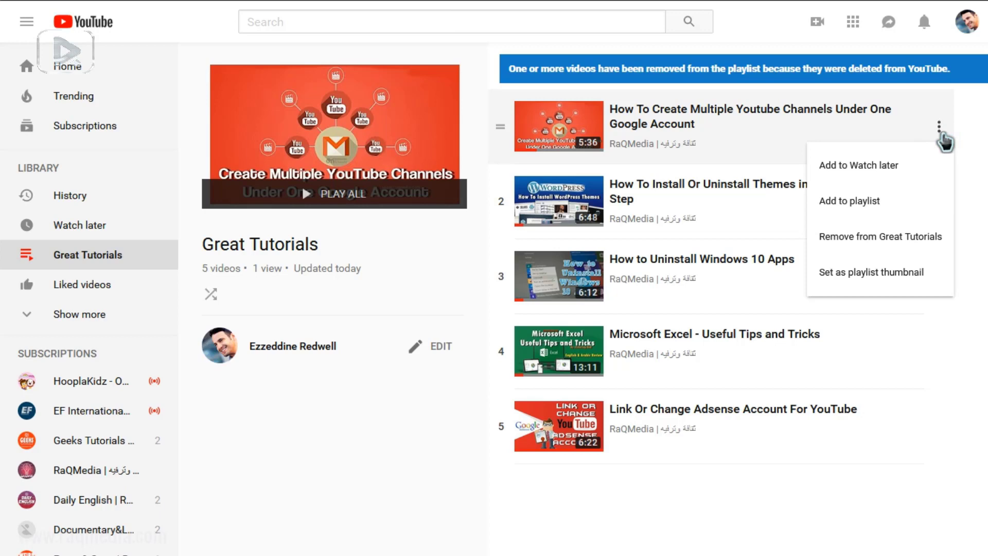
left_click(971, 130)
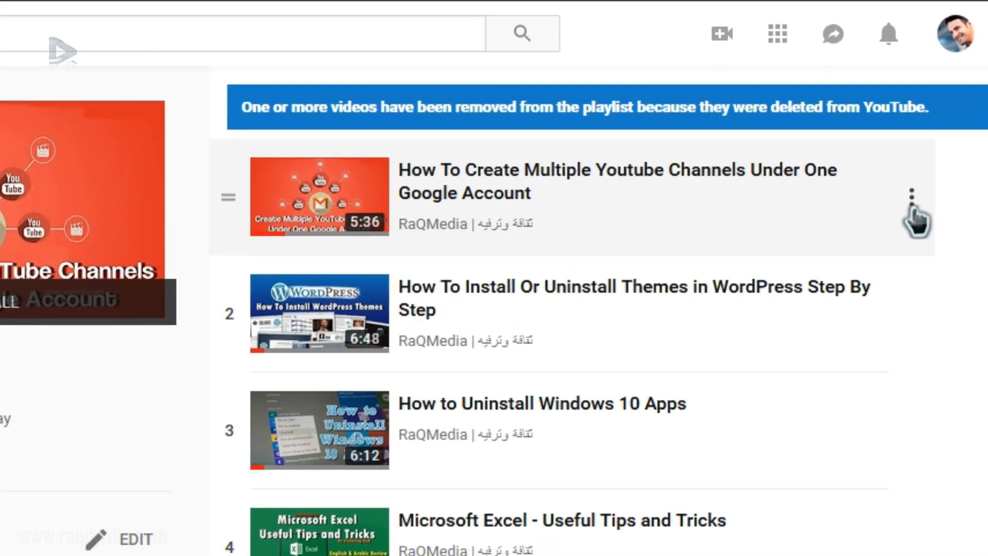
left_click(913, 202)
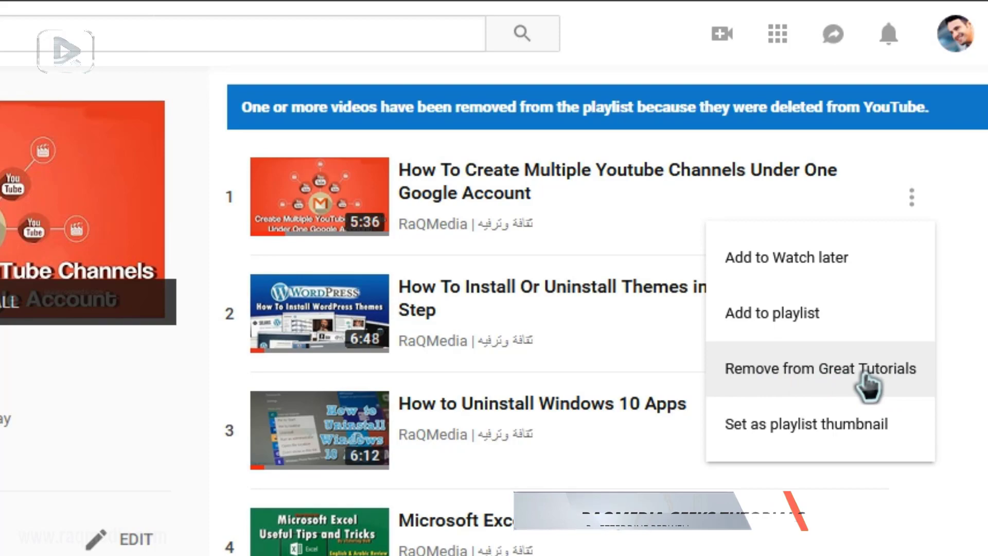
Remove the multiple YouTube channels tutorial so Great Tutorials holds four videos.
left_click(889, 379)
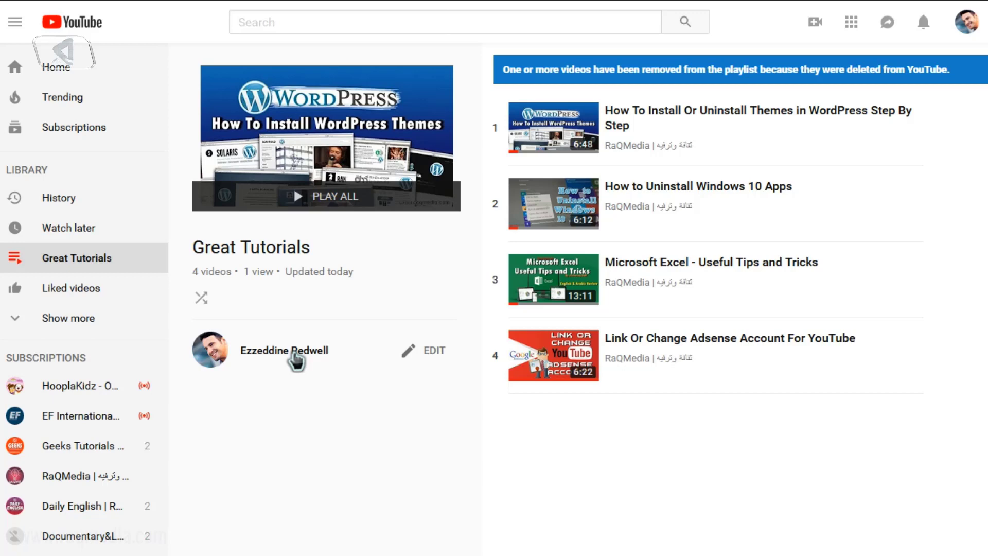
Return to the channel home with the sidebar collapsed and the trailer paused, showing the four-video Great Tutorials row.
left_click(295, 355)
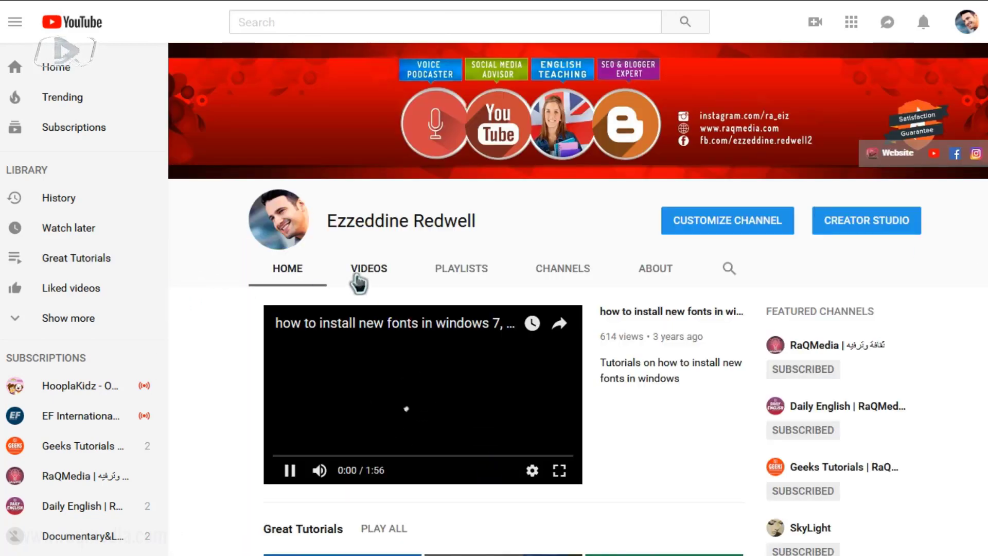
left_click(13, 25)
scroll(116, 193, "down", 1)
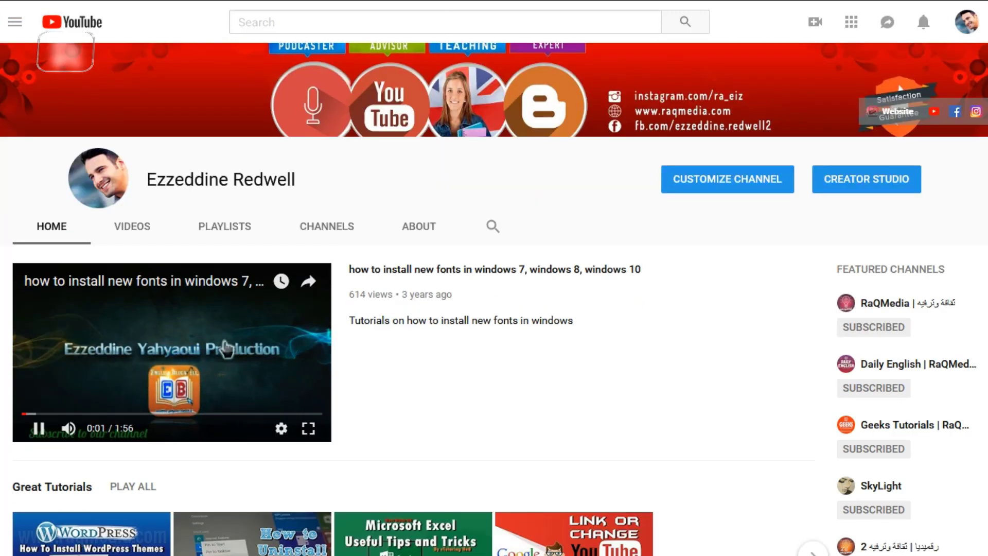
scroll(193, 309, "down", 3)
scroll(232, 348, "down", 1)
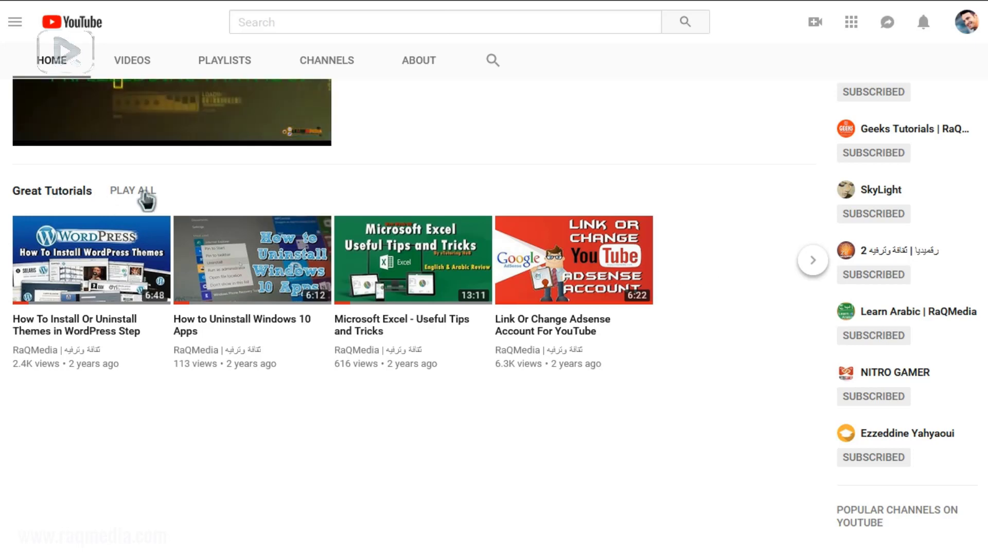
scroll(433, 465, "up", 1)
scroll(436, 468, "up", 1)
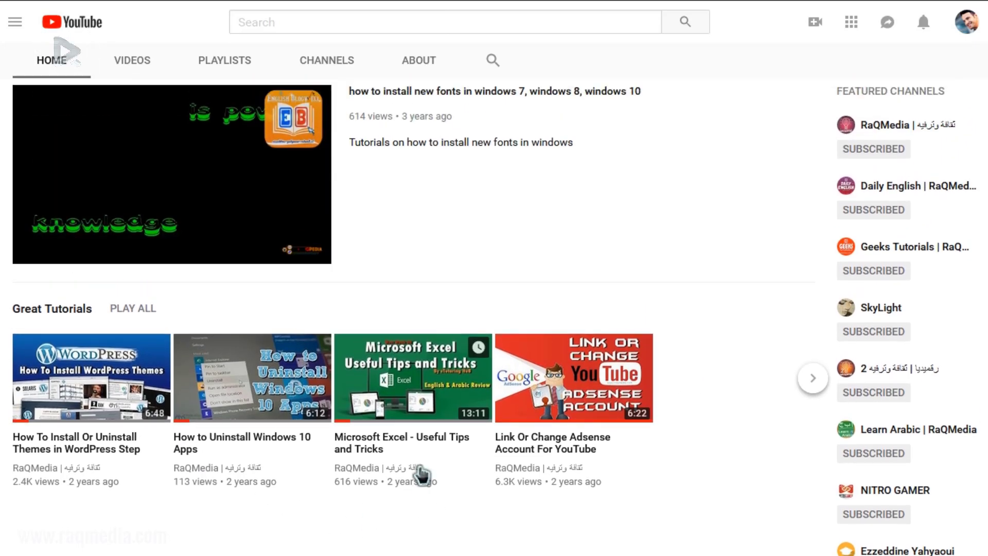
scroll(433, 471, "up", 1)
scroll(429, 473, "up", 2)
scroll(426, 475, "down", 1)
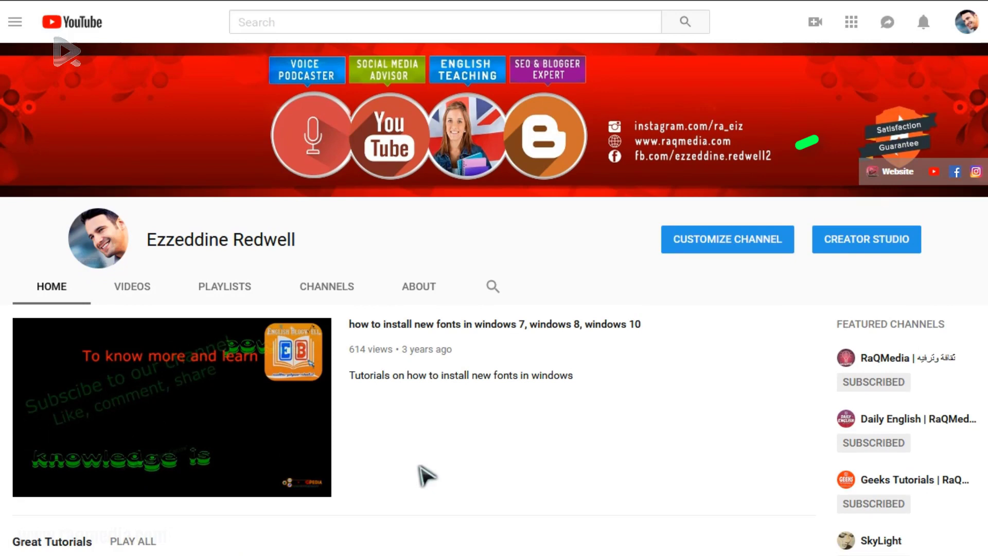
scroll(426, 474, "down", 3)
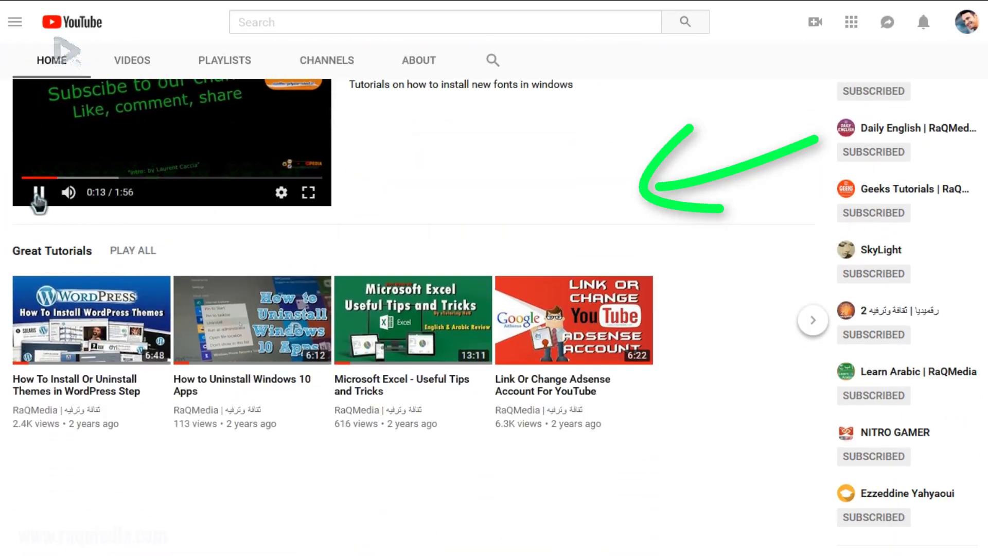
left_click(39, 191)
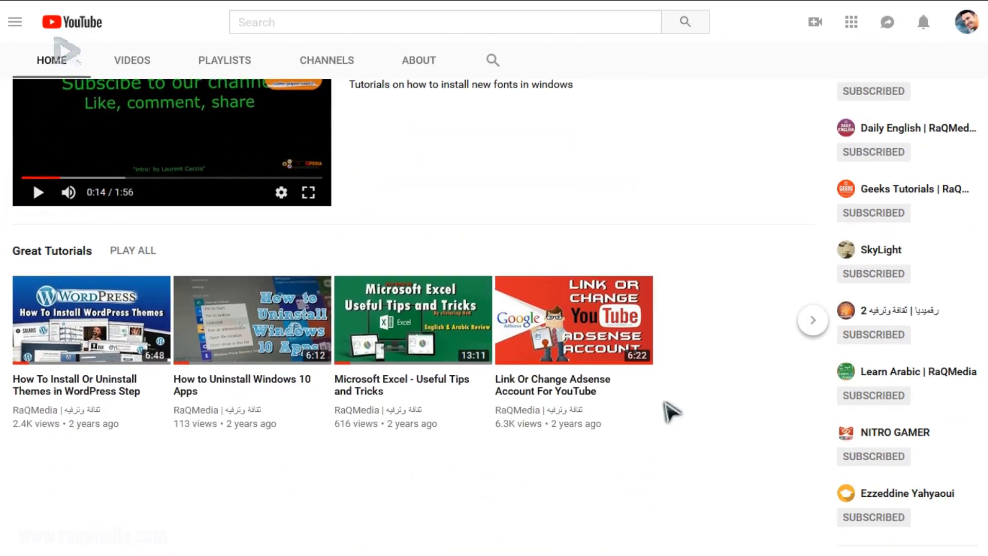
scroll(672, 413, "down", 1)
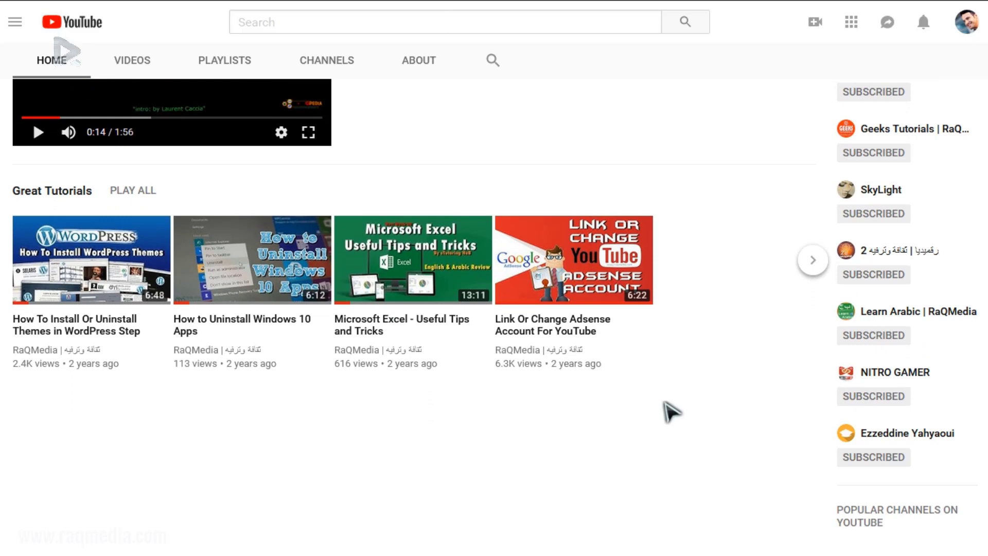
scroll(671, 413, "up", 1)
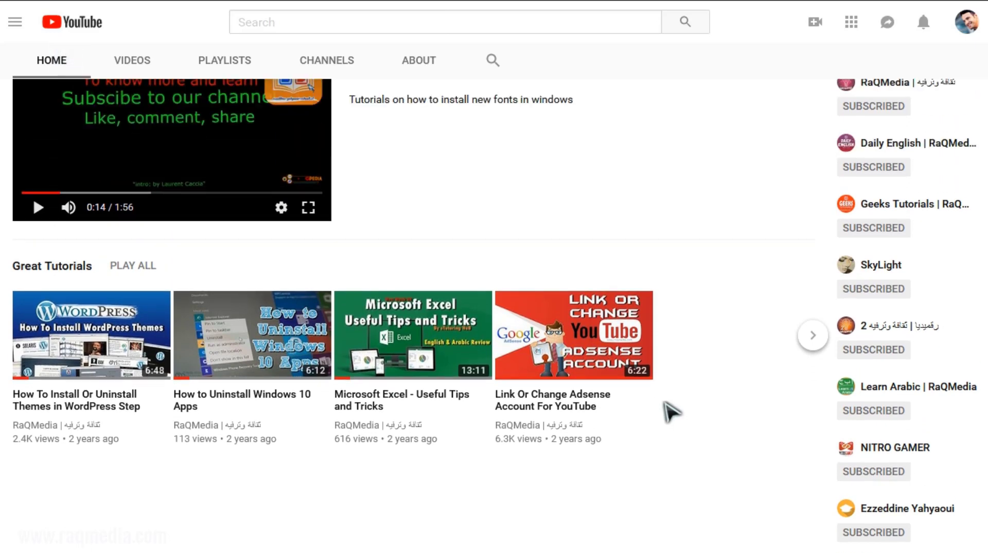
scroll(671, 414, "up", 2)
scroll(671, 411, "up", 1)
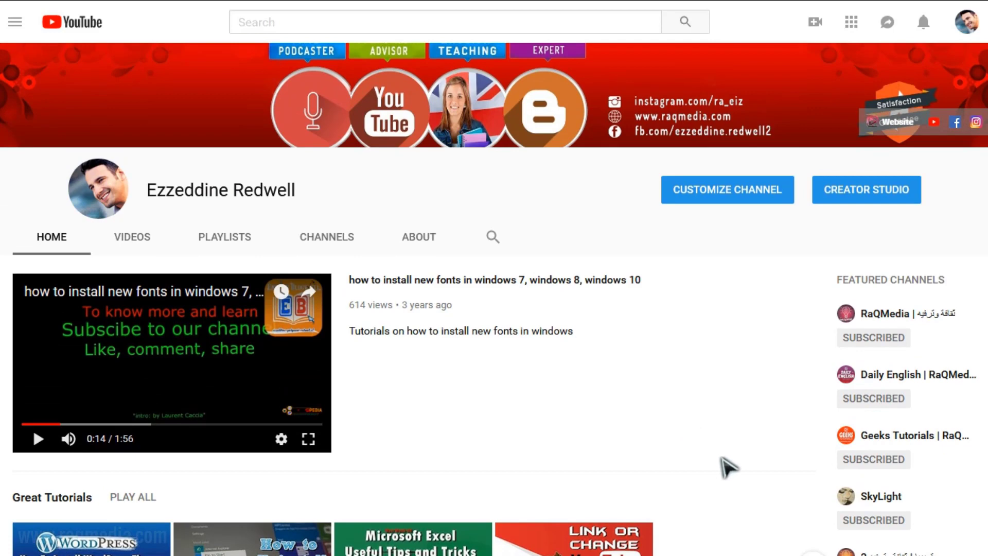
scroll(710, 510, "down", 2)
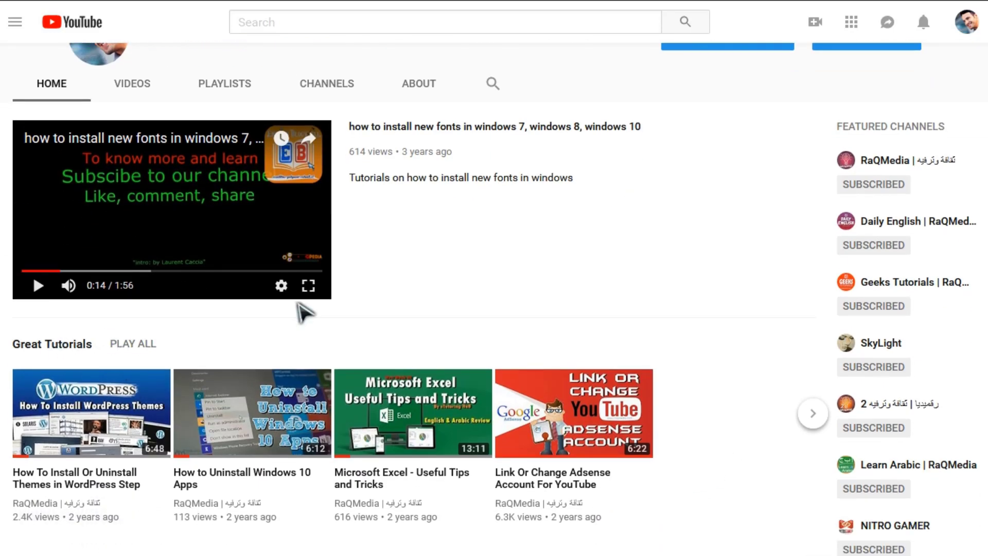